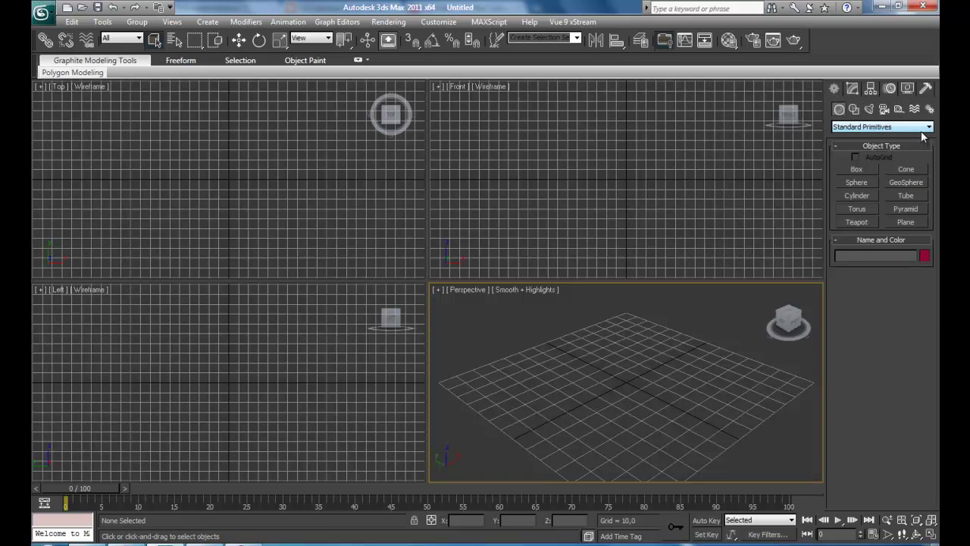
# Create a blue ground plane across the grid and a magenta teapot on its right side
pyautogui.click(907, 222)
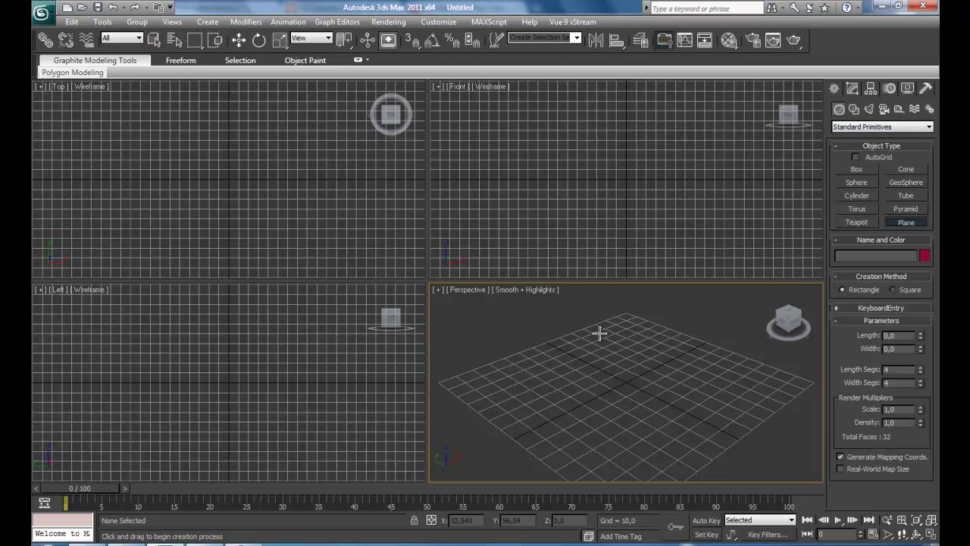
pyautogui.click(626, 319)
pyautogui.moveTo(626, 319); pyautogui.dragTo(635, 534)
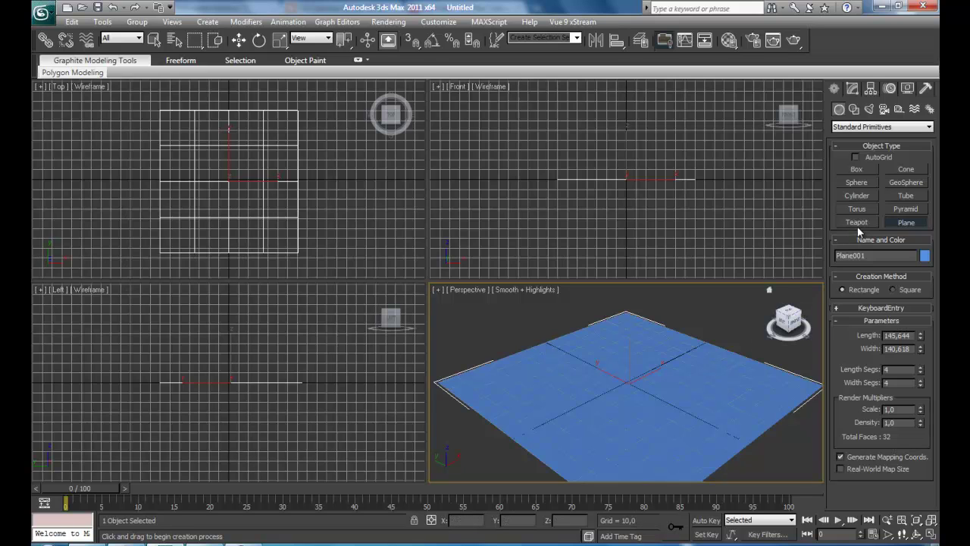
pyautogui.click(876, 222)
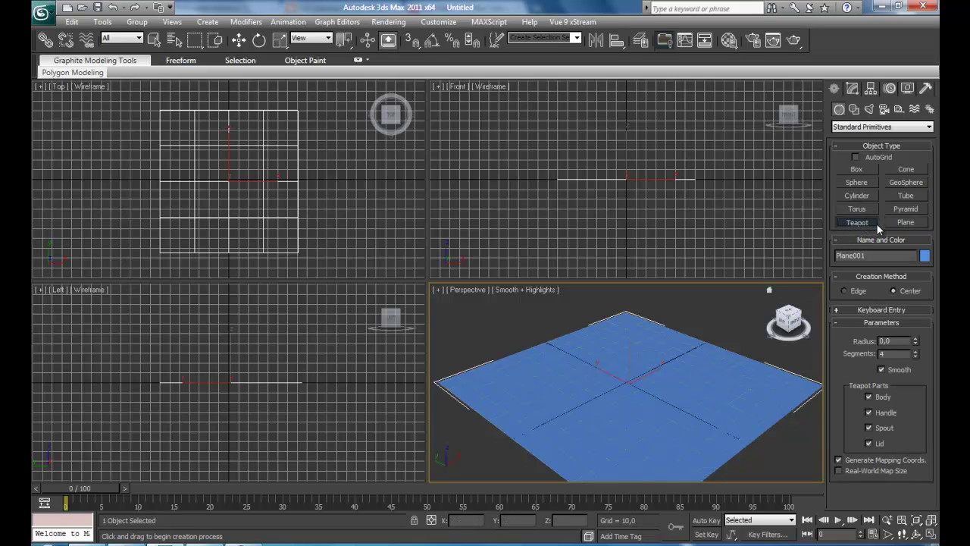
pyautogui.moveTo(741, 398); pyautogui.dragTo(769, 375)
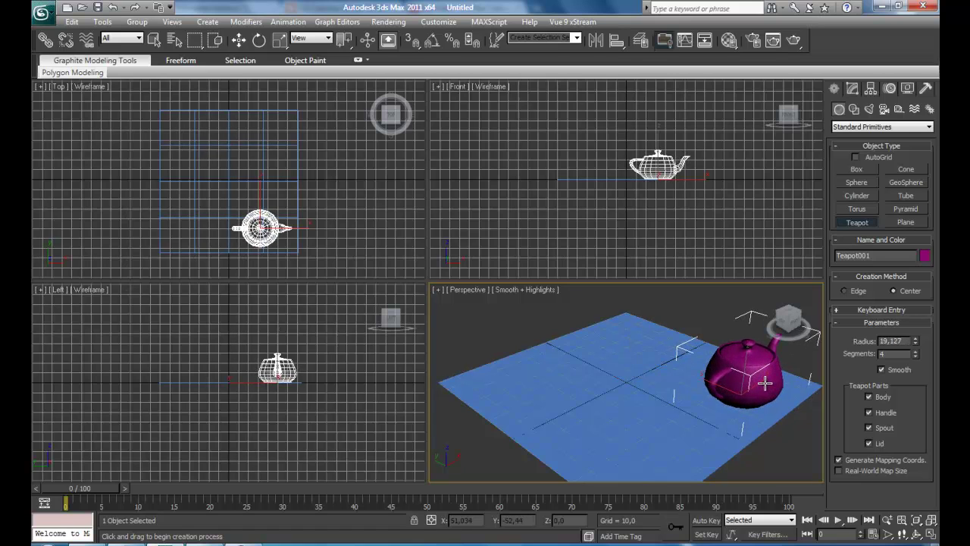
# Add a green box cube standing on the plane
pyautogui.click(873, 169)
pyautogui.moveTo(559, 375); pyautogui.dragTo(634, 372)
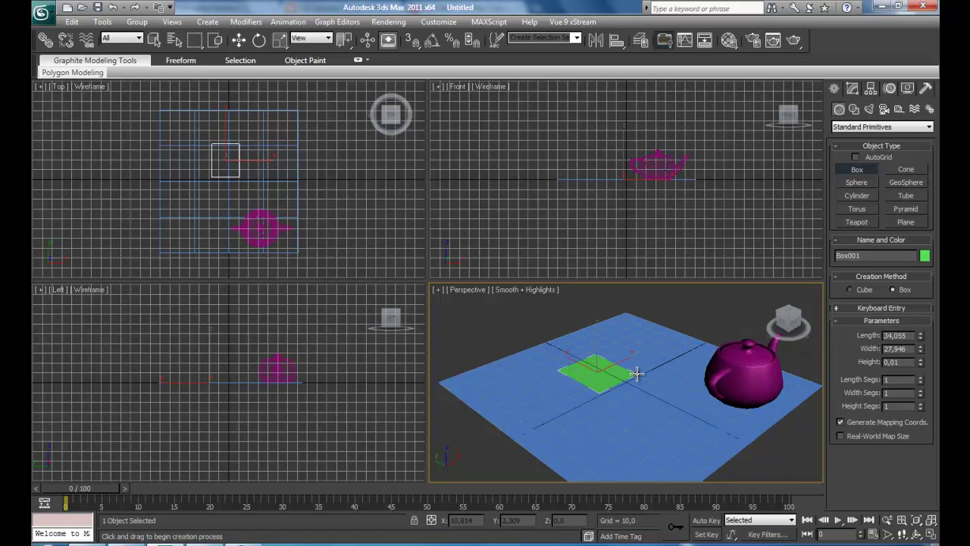
pyautogui.click(650, 316)
pyautogui.rightClick(671, 303)
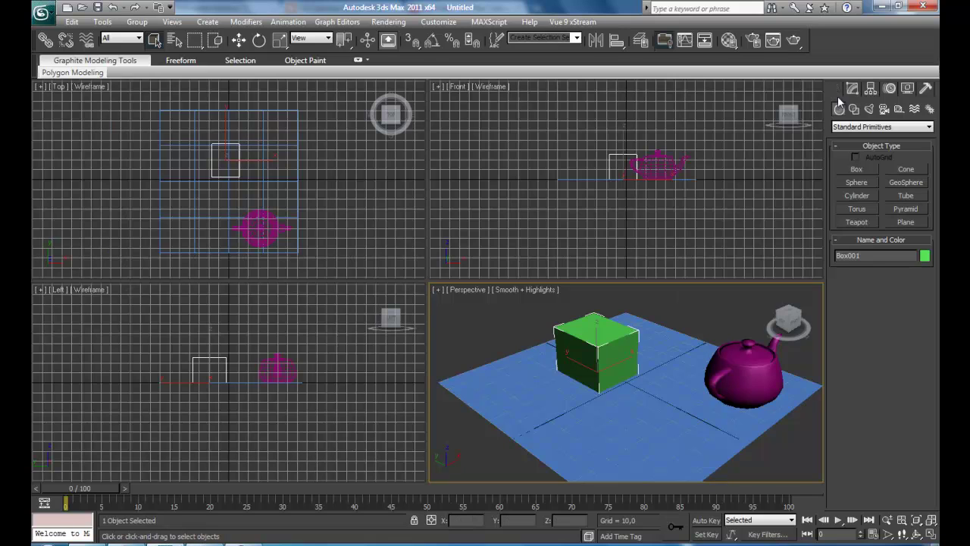
# Switch the Lights category from Photometric to Standard and pick the Target Spot tool
pyautogui.click(868, 111)
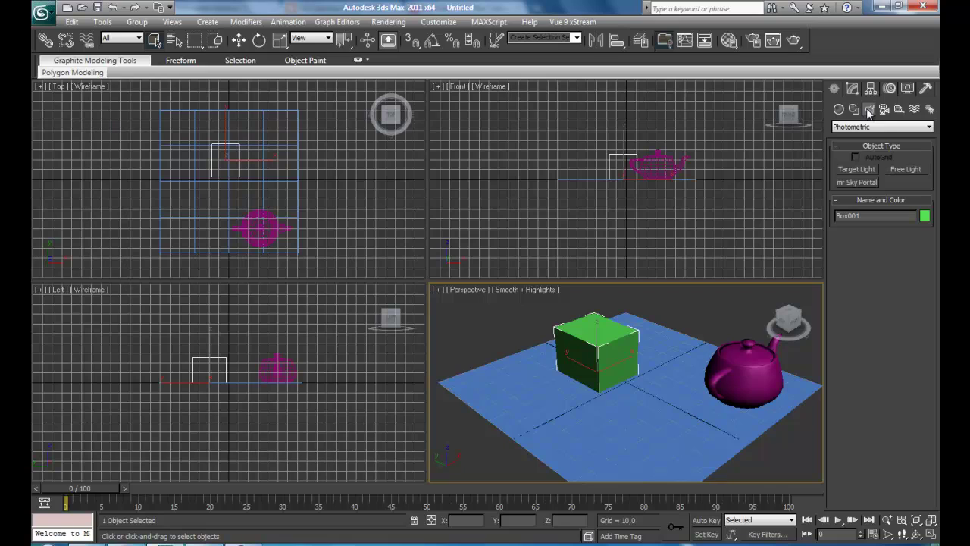
pyautogui.click(911, 127)
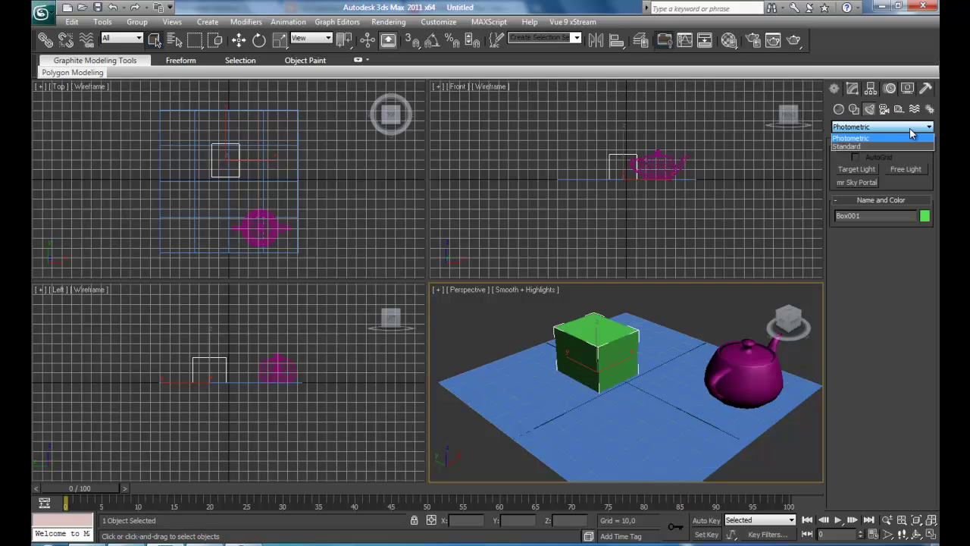
pyautogui.click(868, 144)
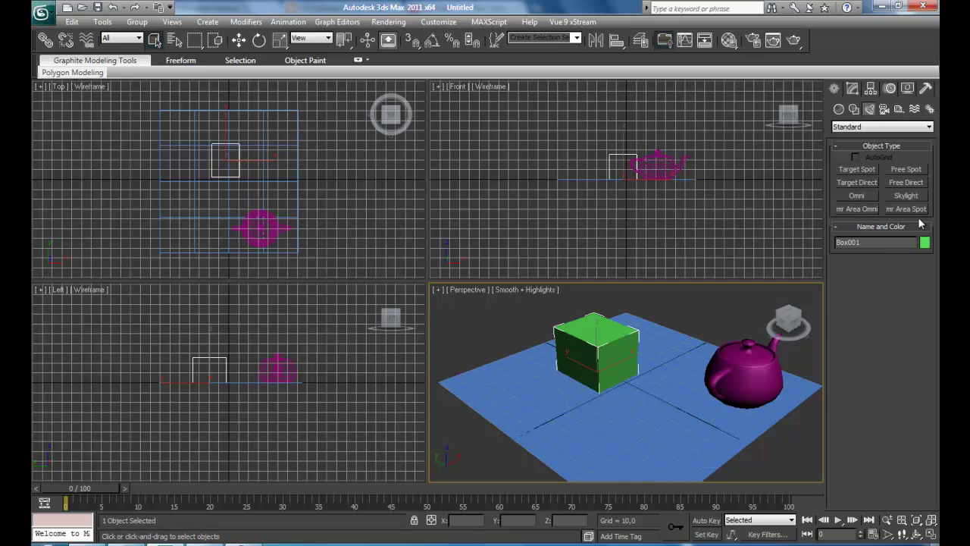
pyautogui.click(869, 170)
pyautogui.click(867, 186)
pyautogui.click(865, 194)
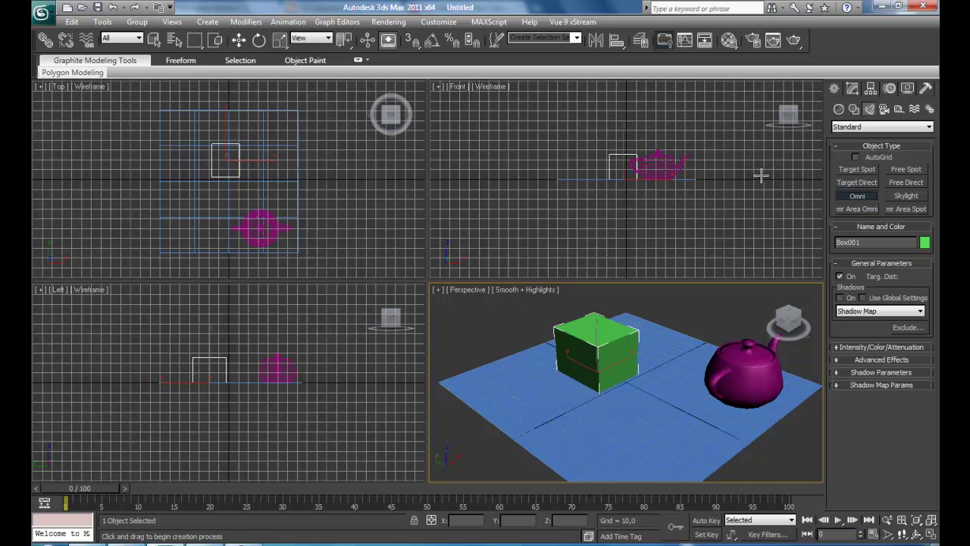
pyautogui.click(854, 171)
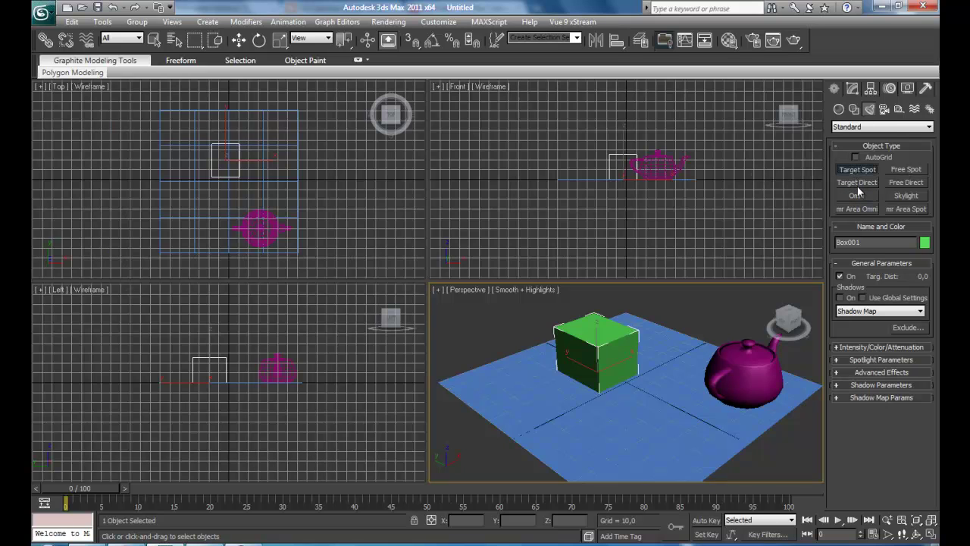
# Drag out a target spotlight high above the scene in the Front view, aimed down
pyautogui.moveTo(648, 163); pyautogui.dragTo(634, 252, button='middle')
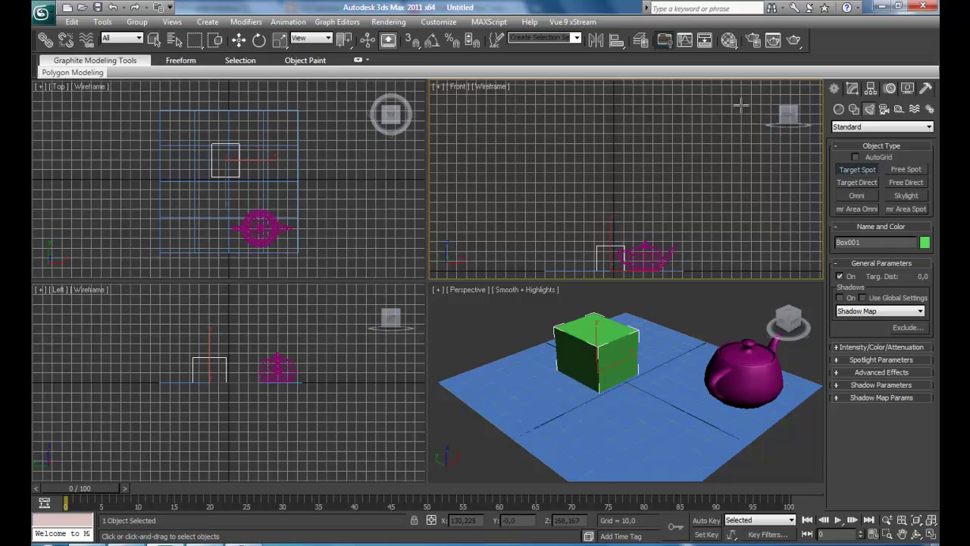
pyautogui.moveTo(720, 95); pyautogui.dragTo(631, 249)
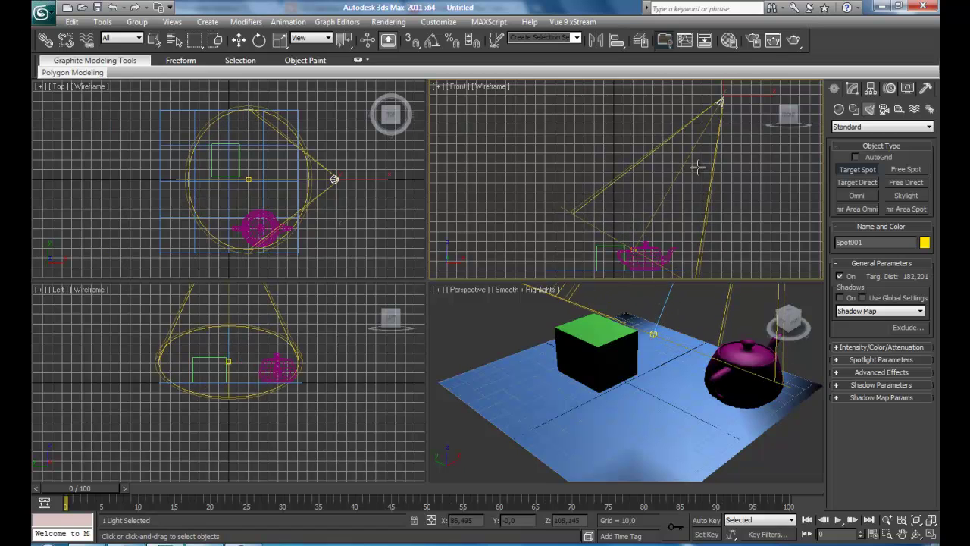
pyautogui.rightClick(721, 106)
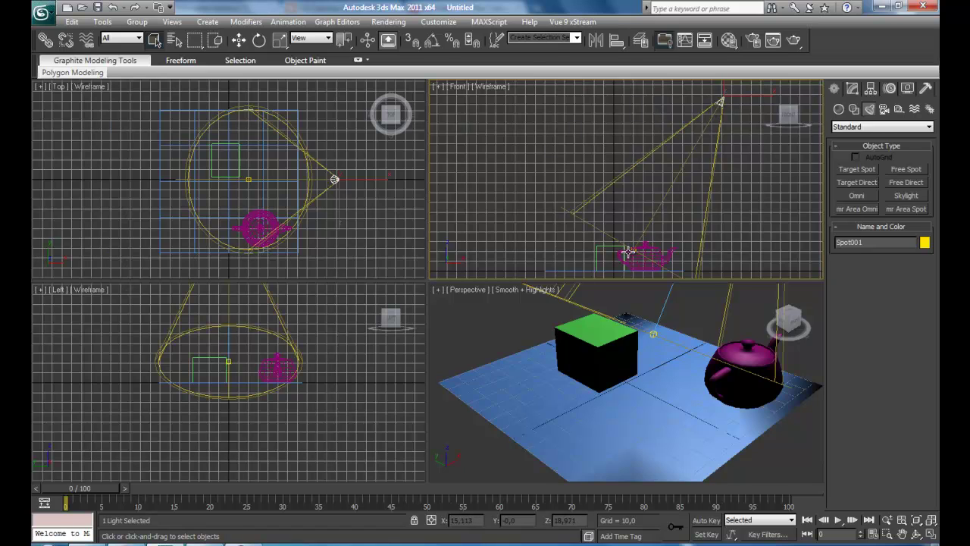
# Move the spotlight in the Top view and place its target on the green box
pyautogui.press('w')
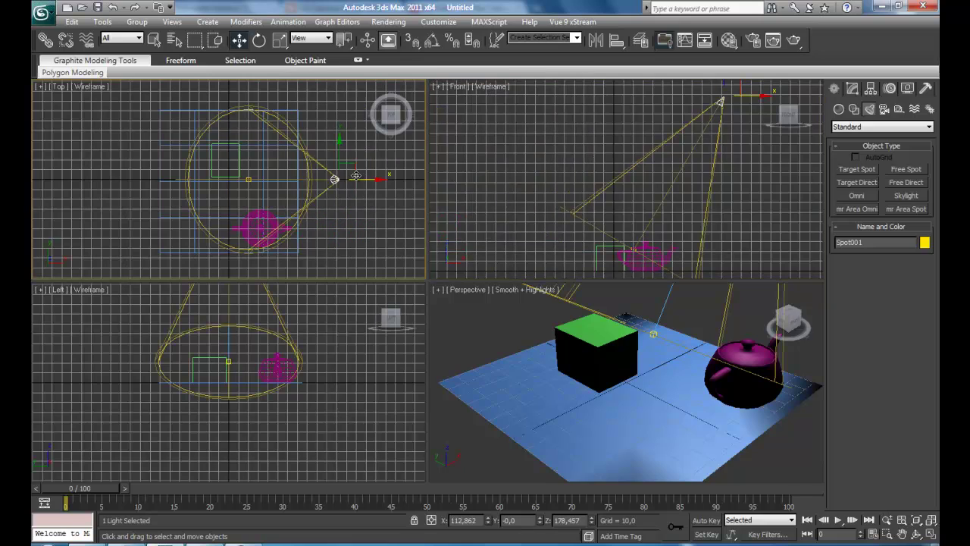
pyautogui.moveTo(349, 165); pyautogui.dragTo(407, 120)
pyautogui.click(250, 178)
pyautogui.moveTo(263, 167)
pyautogui.mouseDown()
pyautogui.moveTo(277, 93)
pyautogui.moveTo(267, 98)
pyautogui.moveTo(265, 216)
pyautogui.moveTo(266, 160)
pyautogui.moveTo(249, 159)
pyautogui.mouseUp()
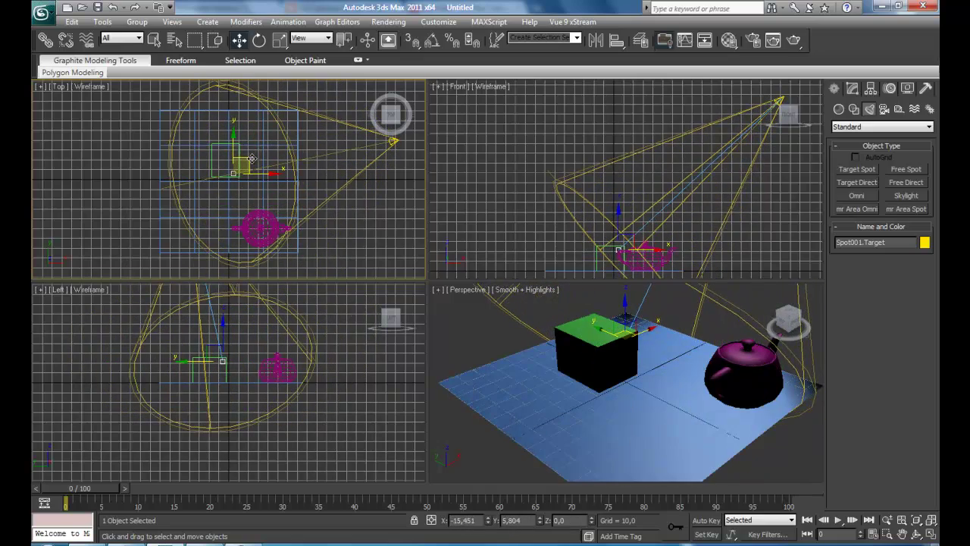
pyautogui.click(671, 312)
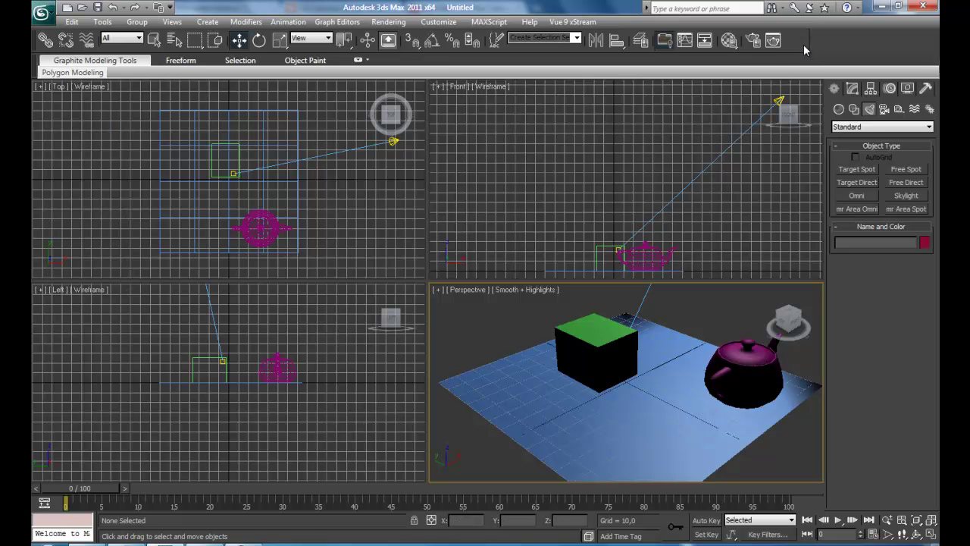
pyautogui.click(796, 46)
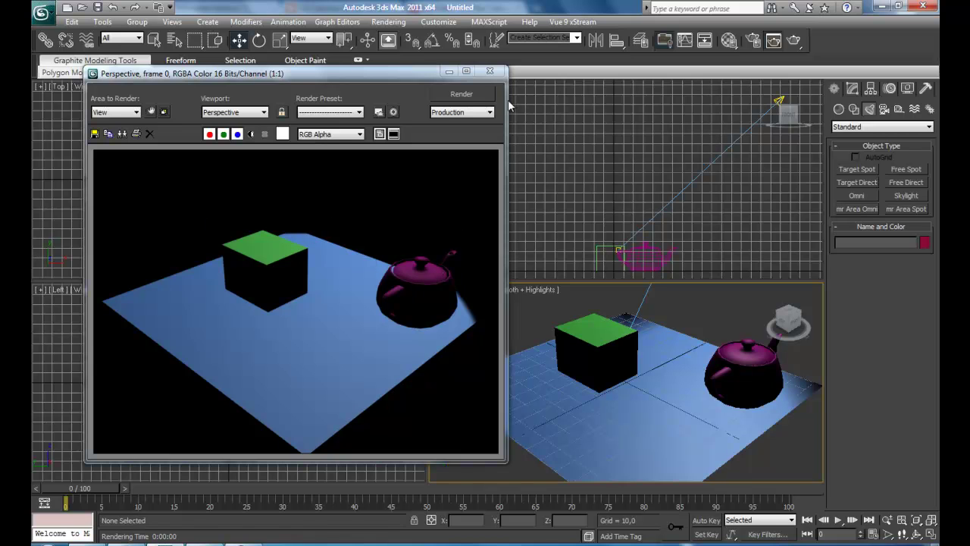
pyautogui.click(492, 71)
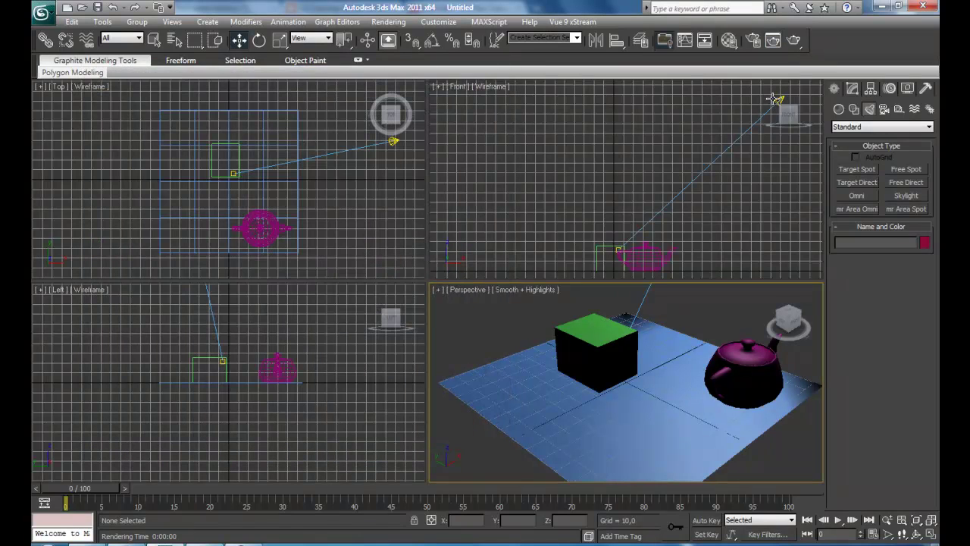
# Widen Spot001 to a 69.3 hotspot and 71.3 falloff, then render the Perspective view
pyautogui.click(775, 100)
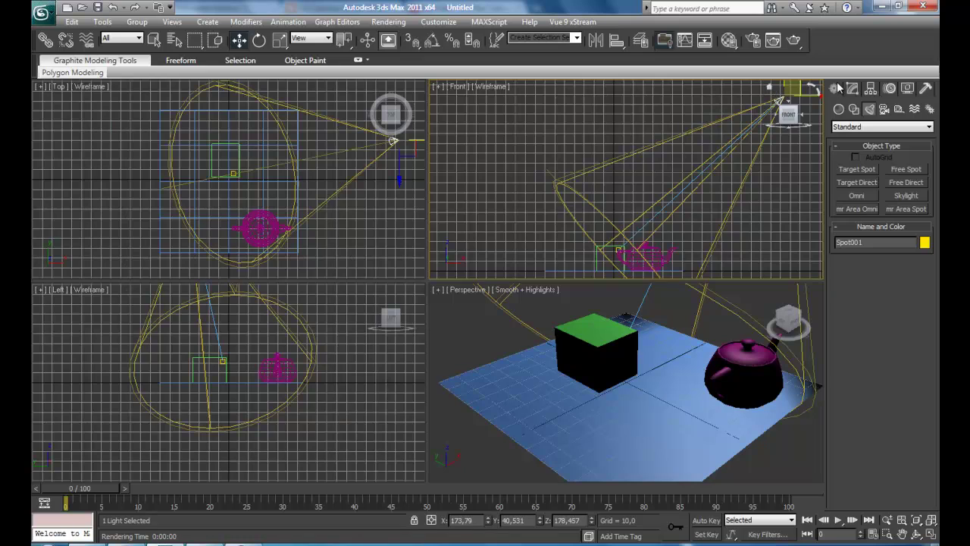
pyautogui.click(851, 90)
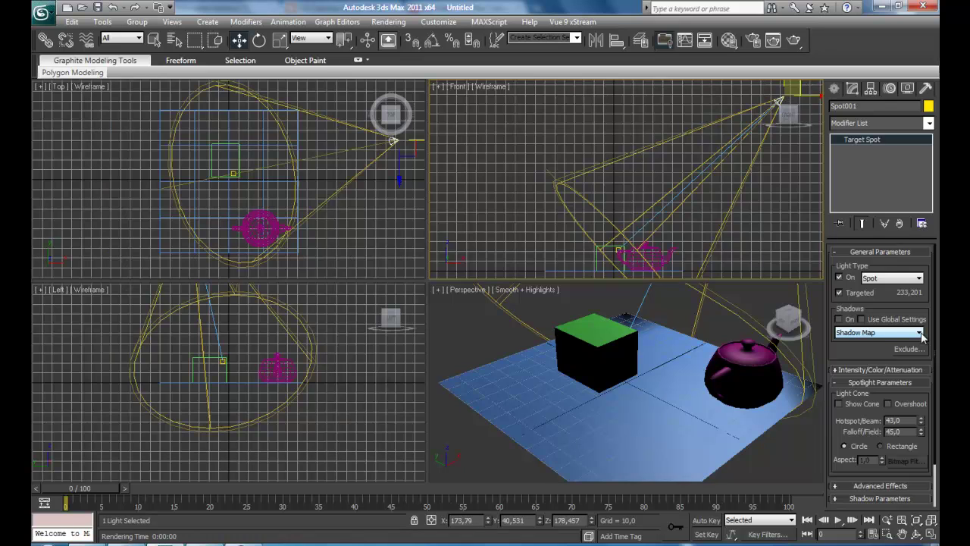
pyautogui.click(782, 101)
pyautogui.click(779, 101)
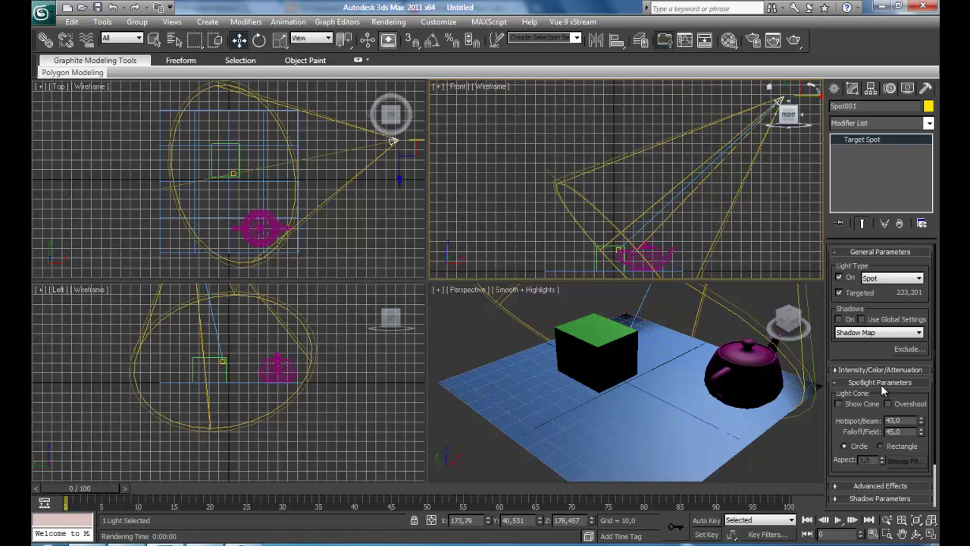
pyautogui.moveTo(922, 424); pyautogui.dragTo(950, 244)
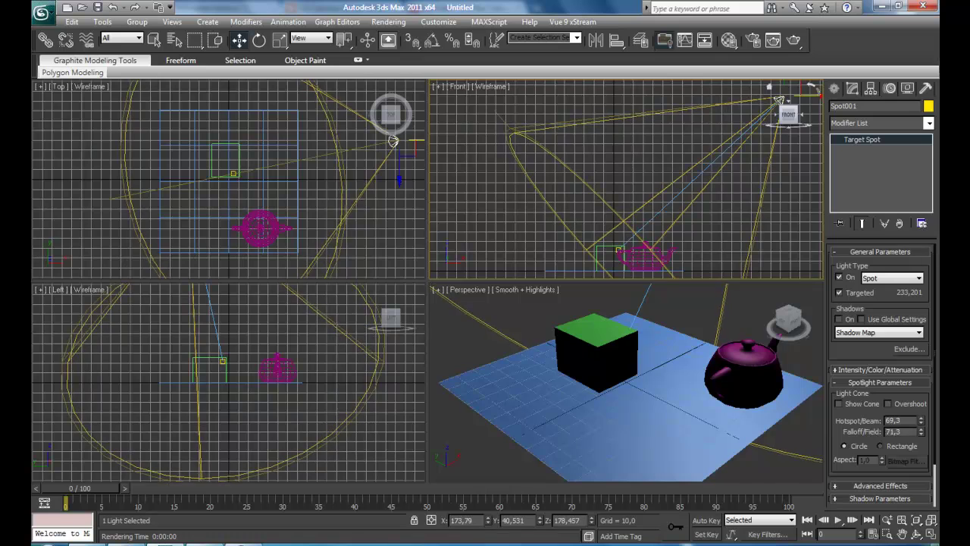
pyautogui.click(704, 311)
pyautogui.hotkey('shift', 'q')
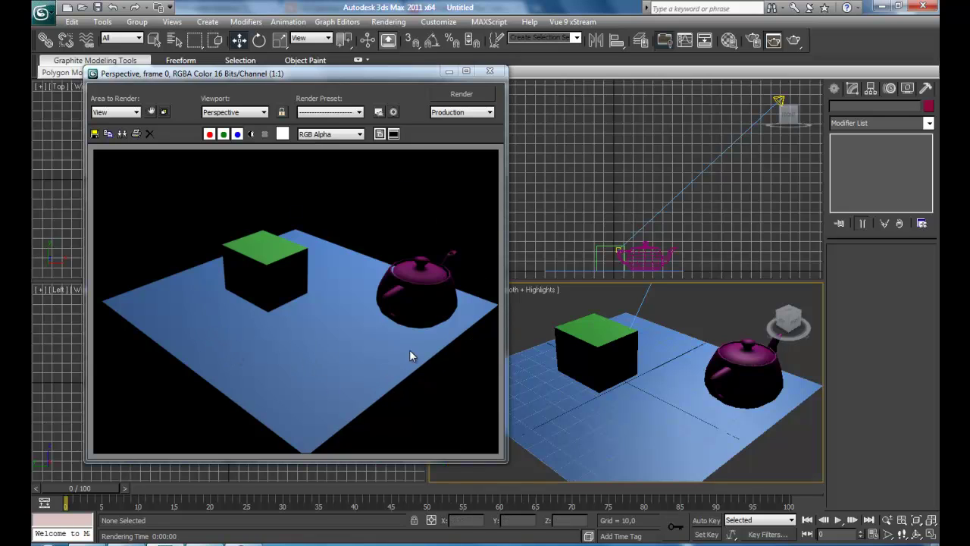
pyautogui.click(489, 71)
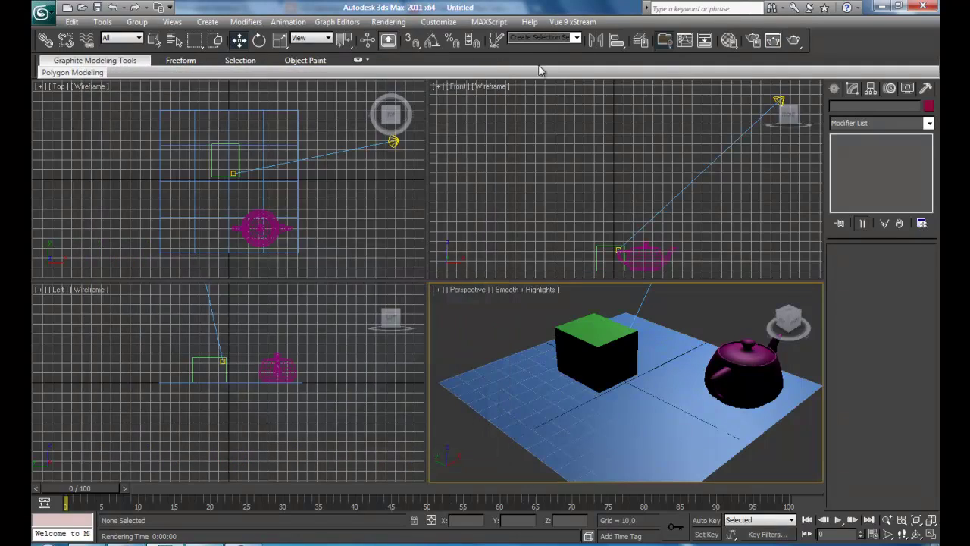
# Change Spot001's light type to Directional, then to Omni
pyautogui.click(780, 99)
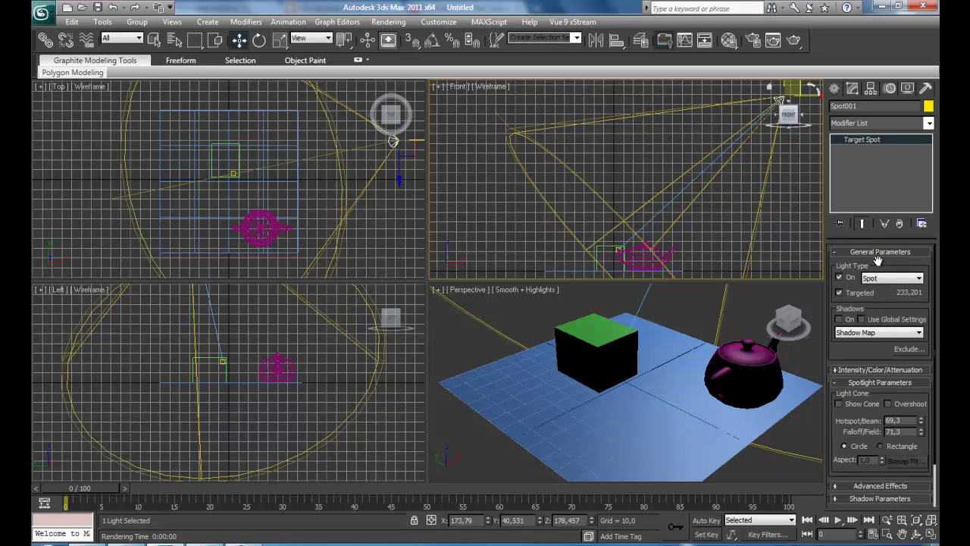
pyautogui.click(868, 278)
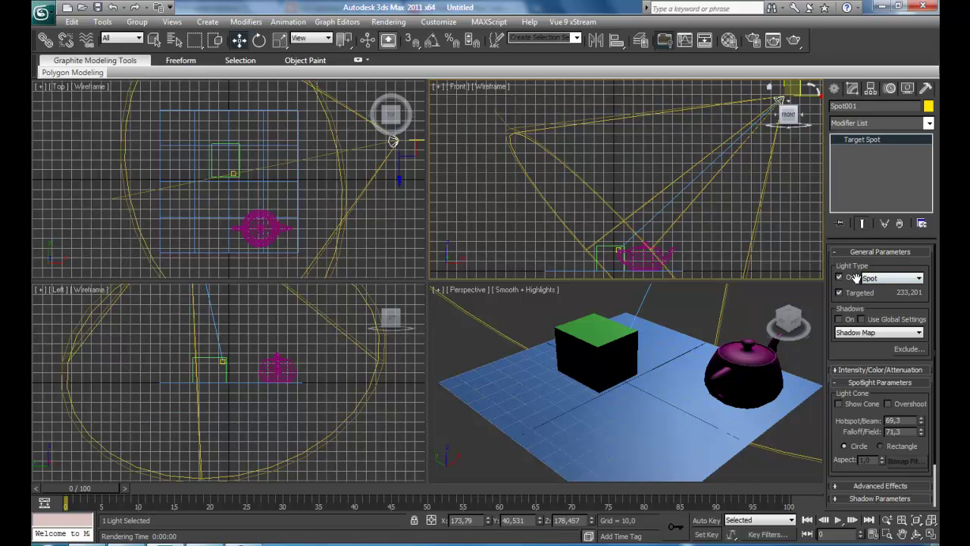
pyautogui.click(917, 279)
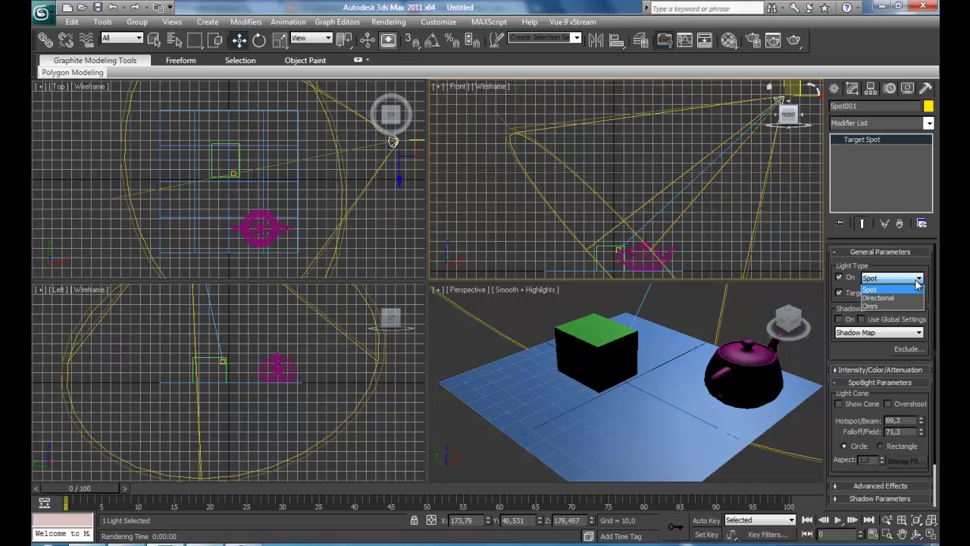
pyautogui.click(899, 298)
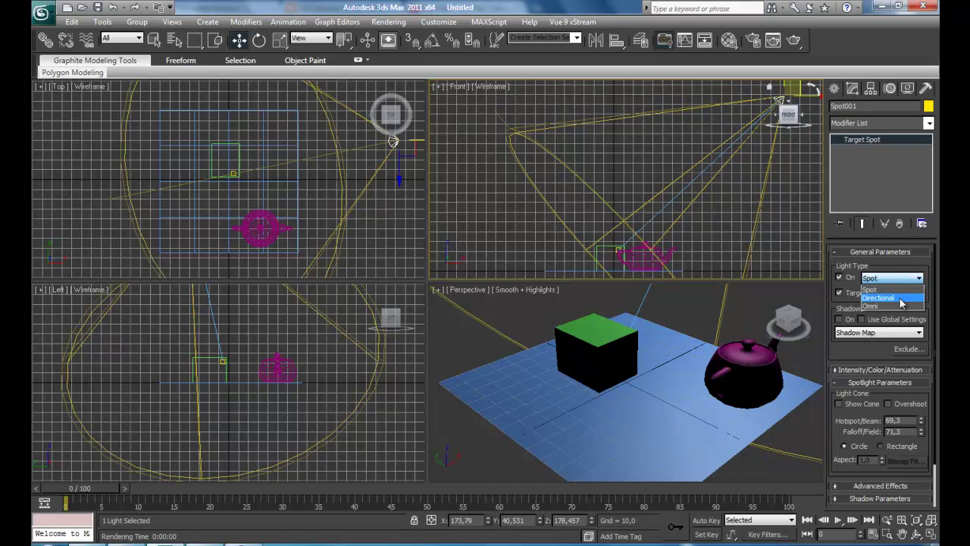
pyautogui.click(917, 279)
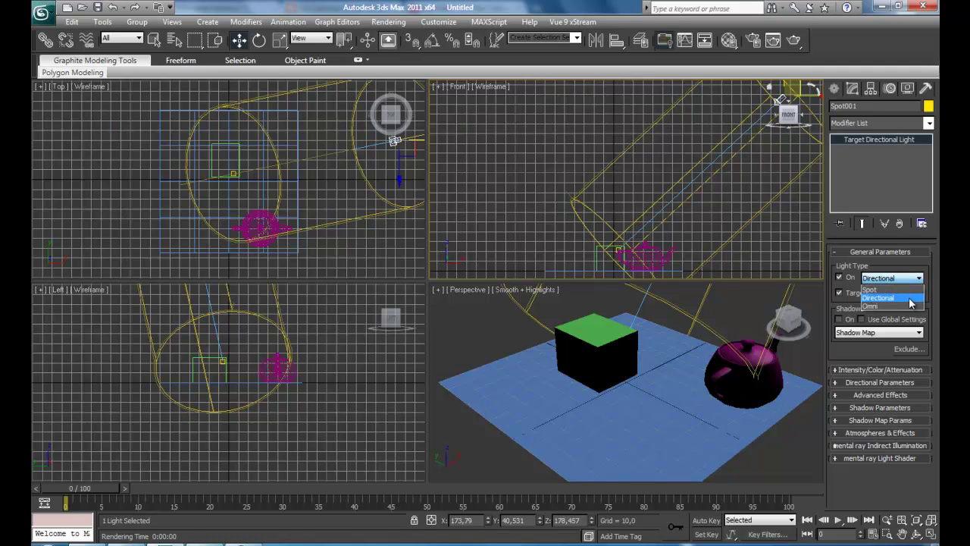
pyautogui.click(910, 306)
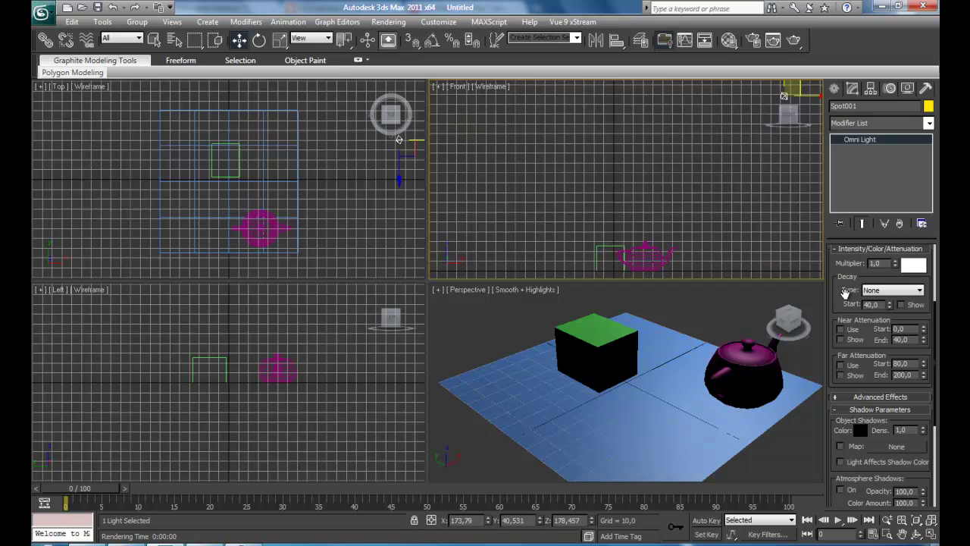
pyautogui.moveTo(844, 292); pyautogui.dragTo(846, 411)
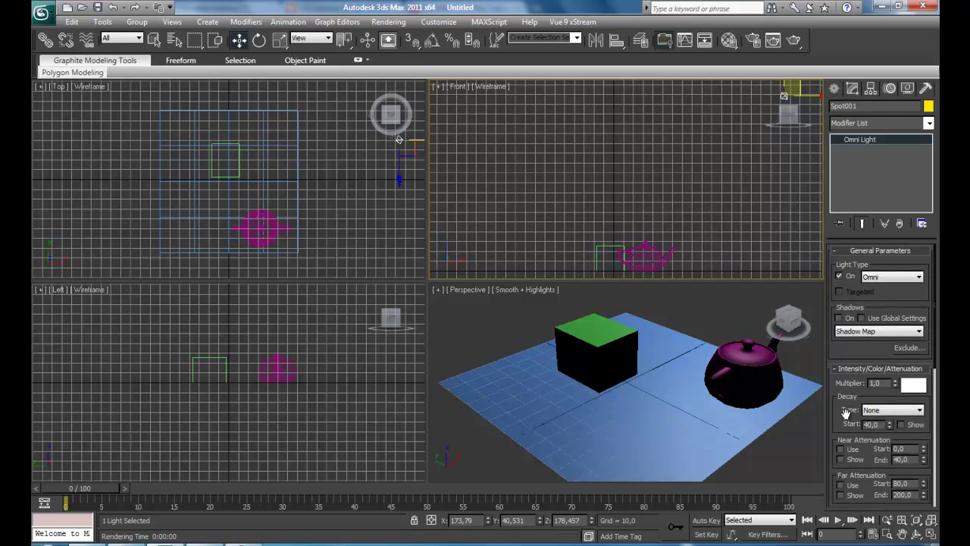
pyautogui.click(839, 276)
pyautogui.click(839, 276)
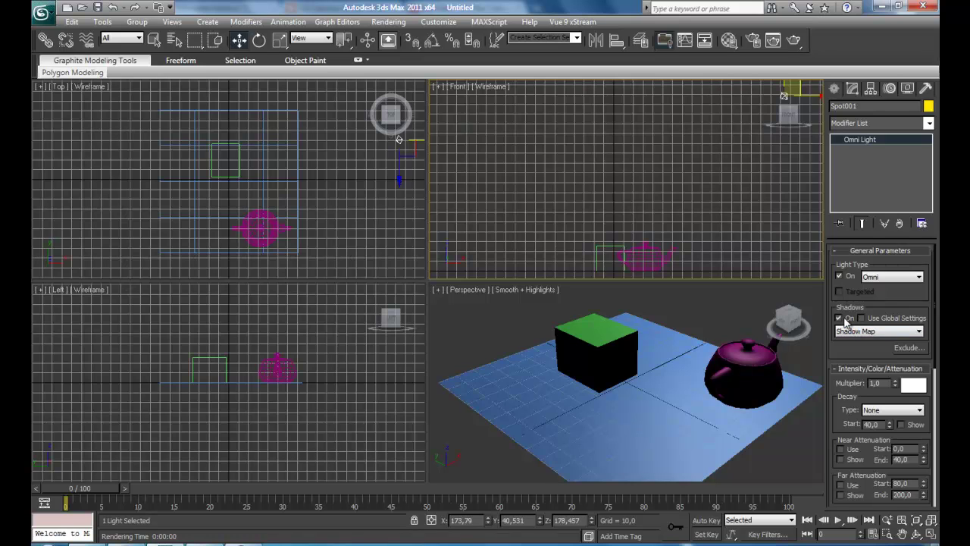
pyautogui.click(686, 307)
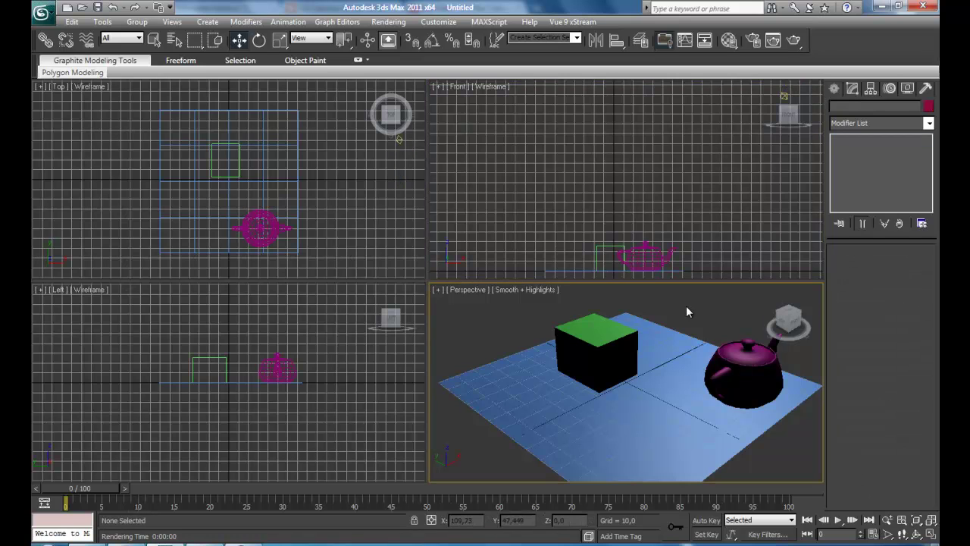
pyautogui.hotkey('shift', 'q')
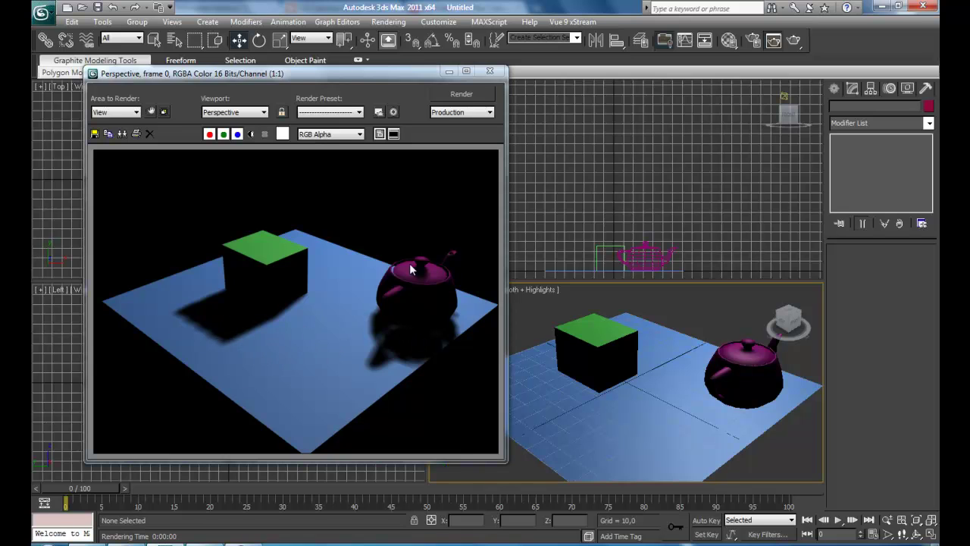
pyautogui.click(490, 70)
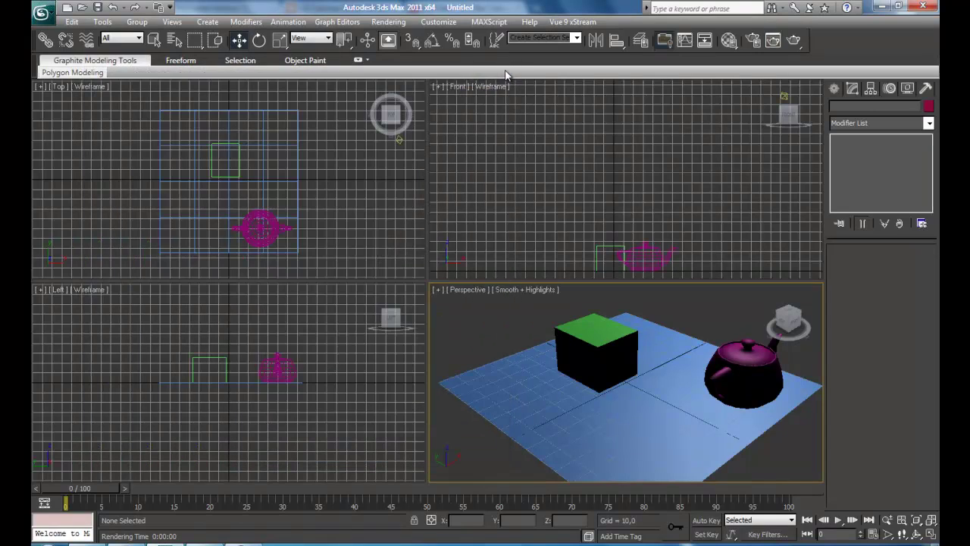
# Give the omni light Ray Traced Shadows and render to check the shadows
pyautogui.click(399, 141)
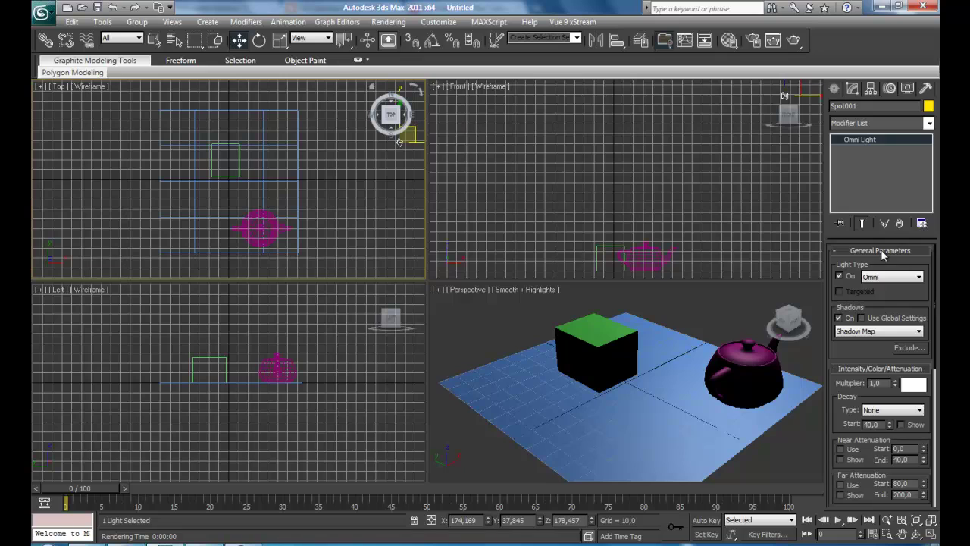
pyautogui.click(919, 334)
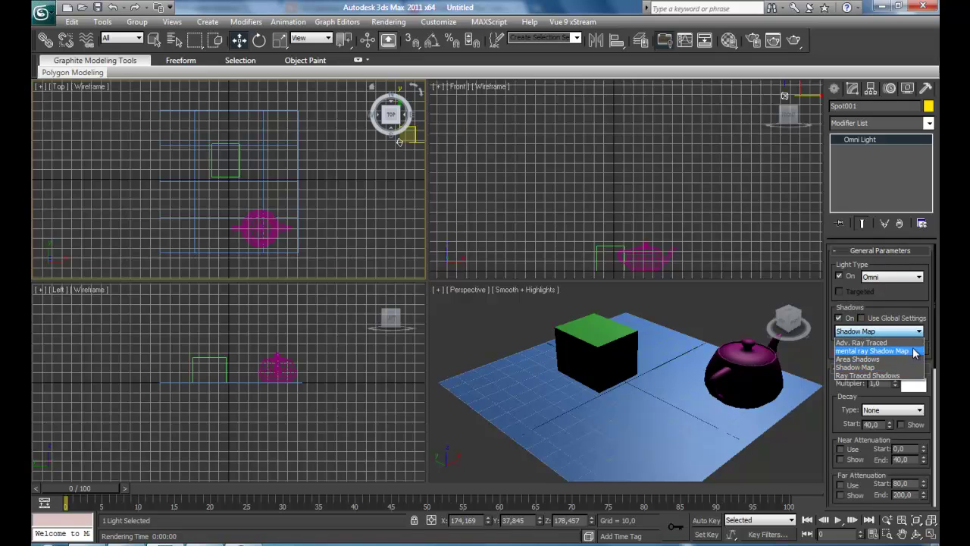
pyautogui.click(910, 377)
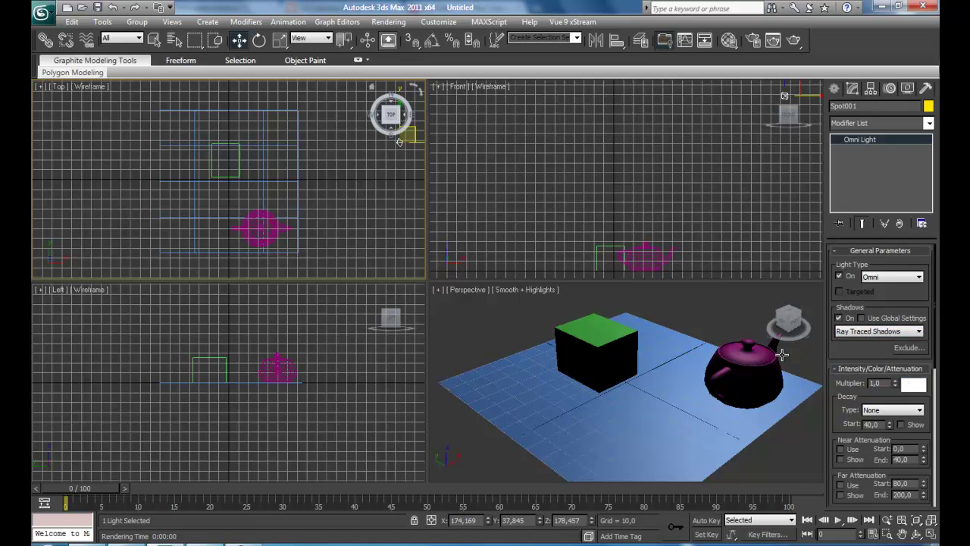
pyautogui.click(702, 325)
pyautogui.hotkey('shift', 'q')
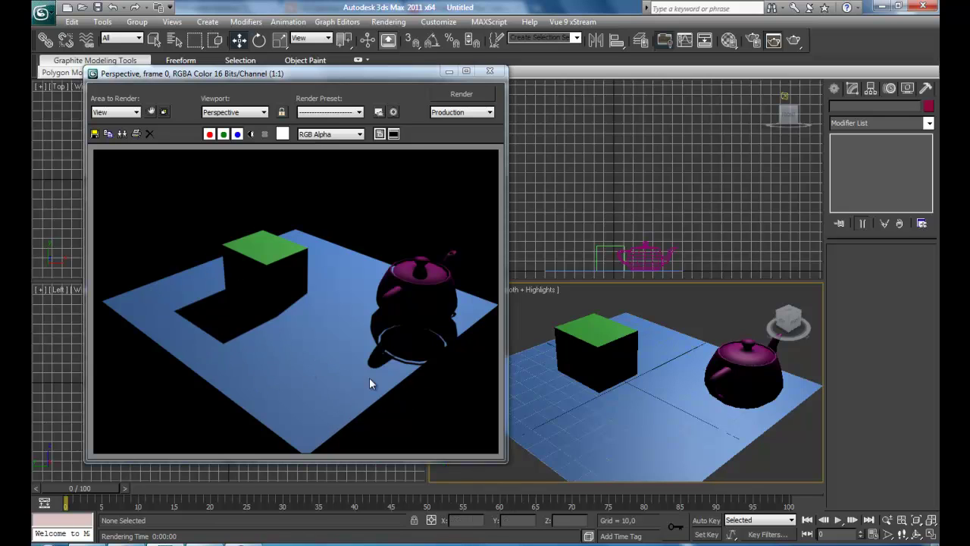
pyautogui.click(491, 71)
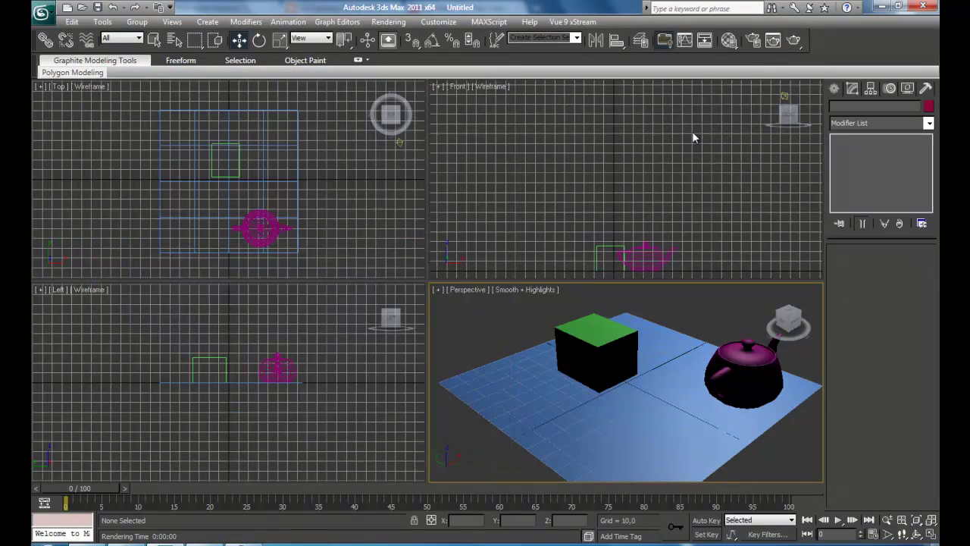
# Set the light Multiplier to 0,5 and then 2,0, leaving the light colour unchanged
pyautogui.click(786, 107)
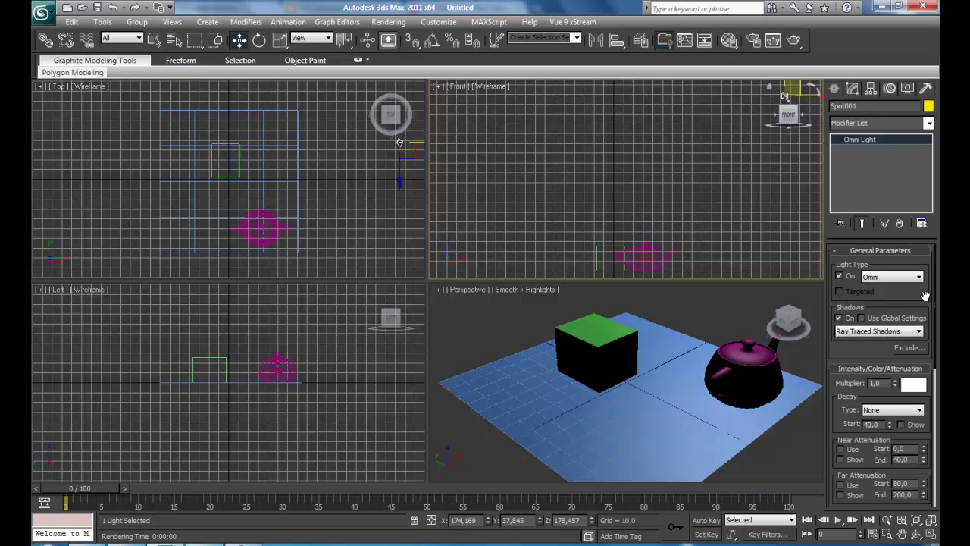
pyautogui.click(868, 252)
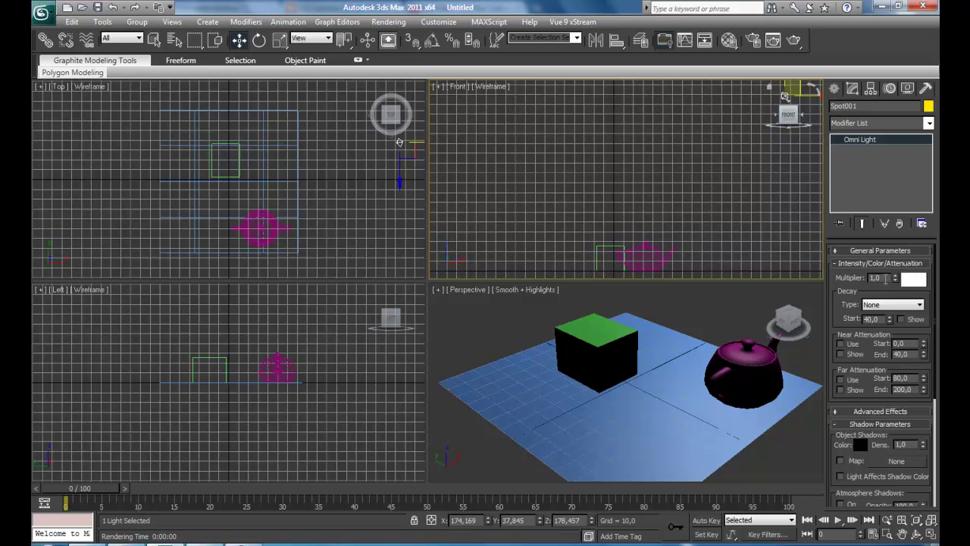
pyautogui.doubleClick(884, 278)
pyautogui.write('0,5')
pyautogui.press('Return')
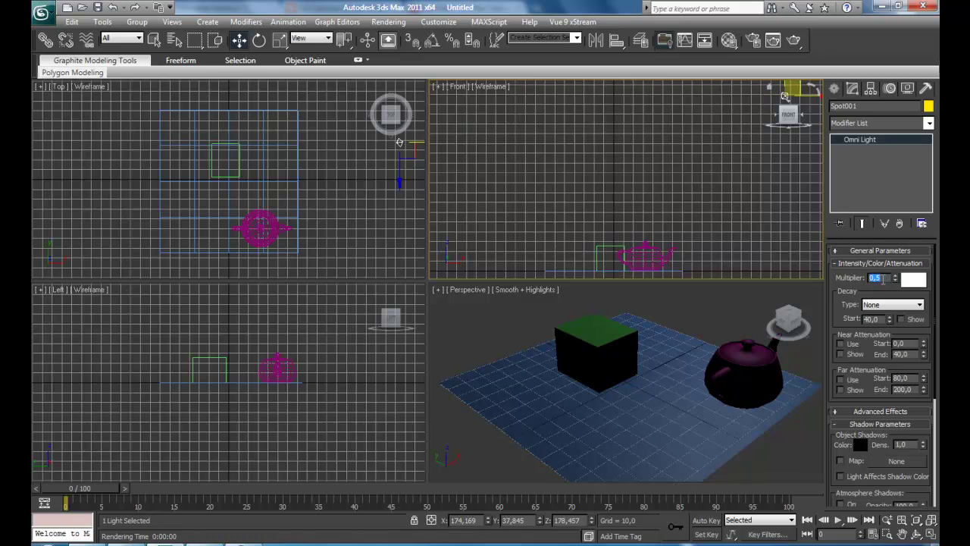
pyautogui.write('2,0')
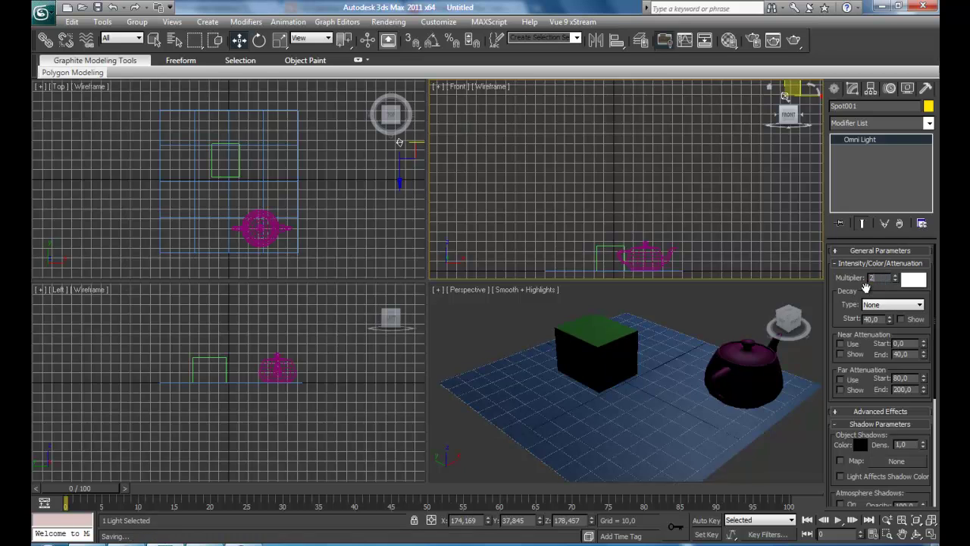
pyautogui.press('Return')
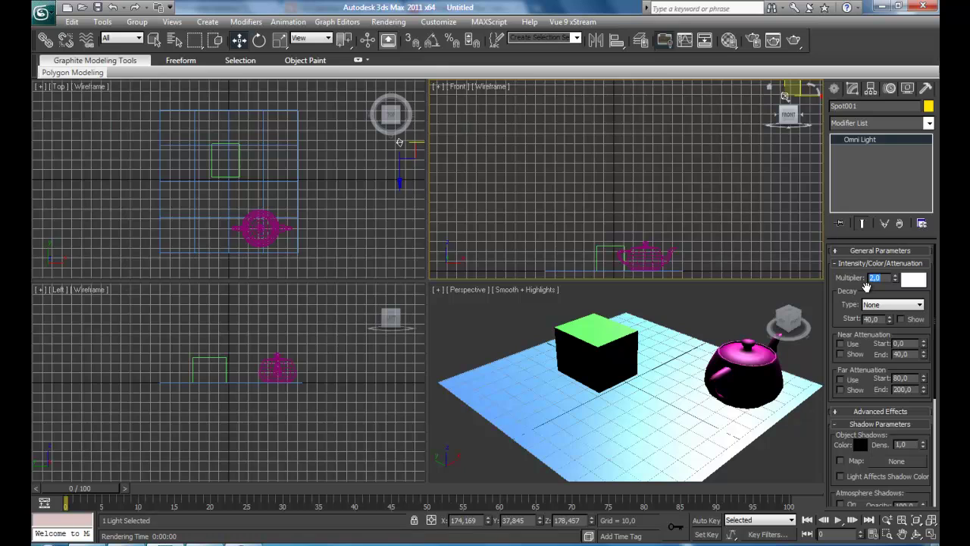
pyautogui.click(913, 280)
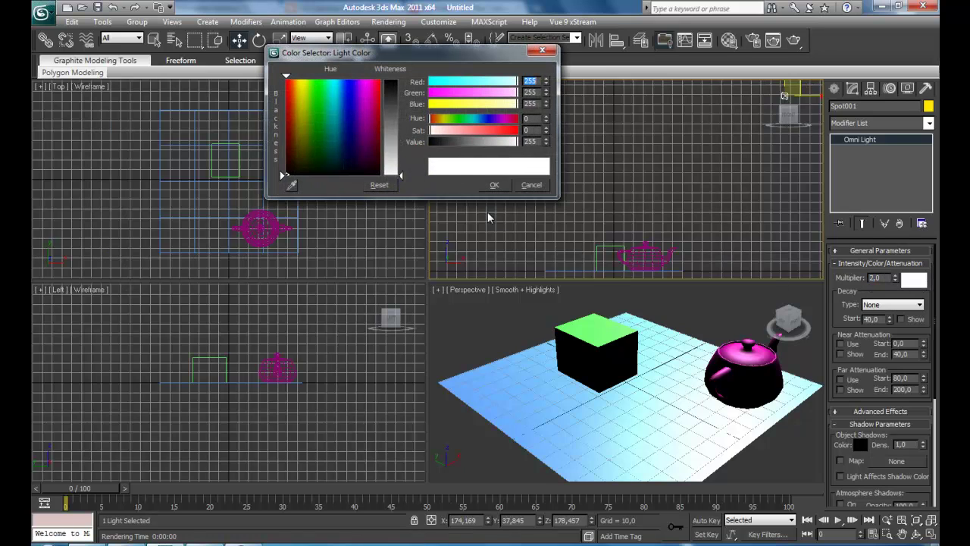
pyautogui.click(531, 185)
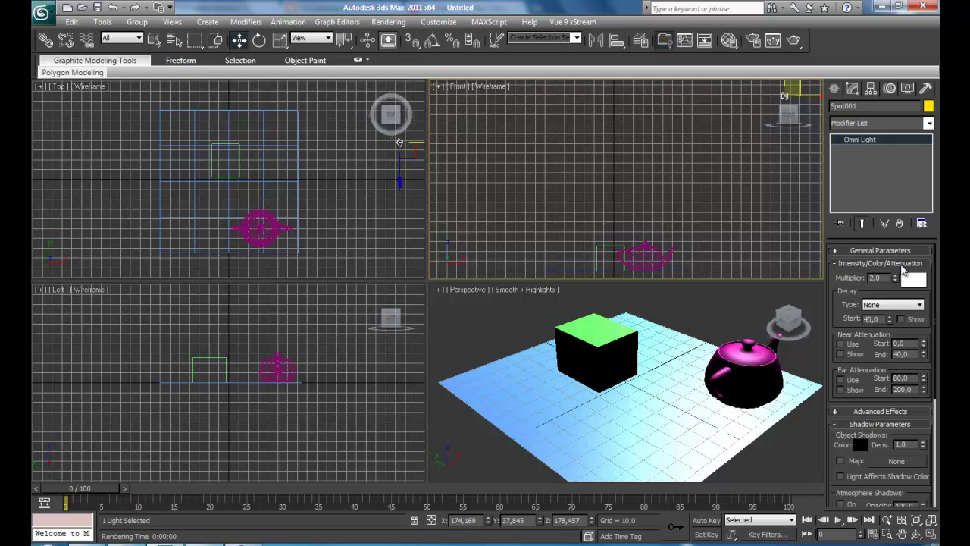
pyautogui.click(902, 265)
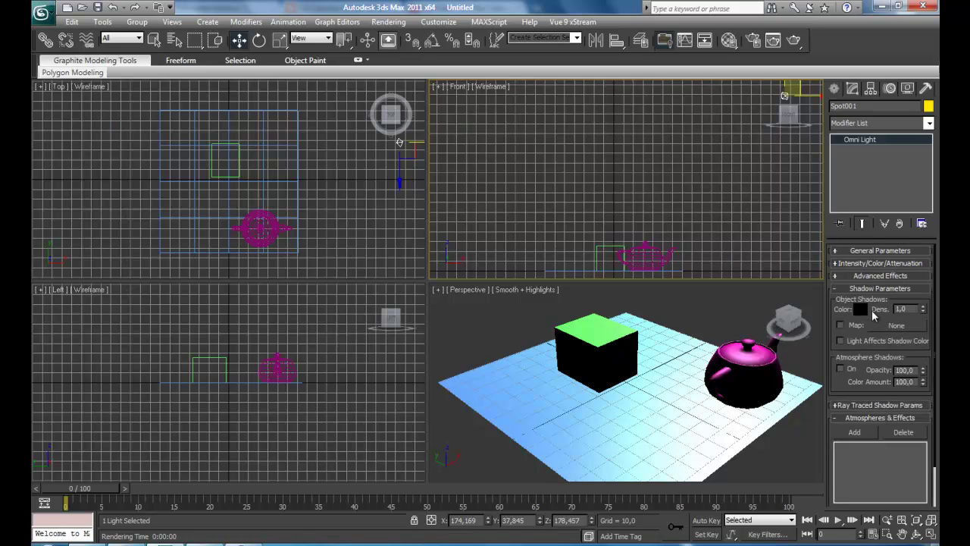
# Lower the shadow density to 0,5, keeping the shadow colour, and render the result
pyautogui.click(862, 313)
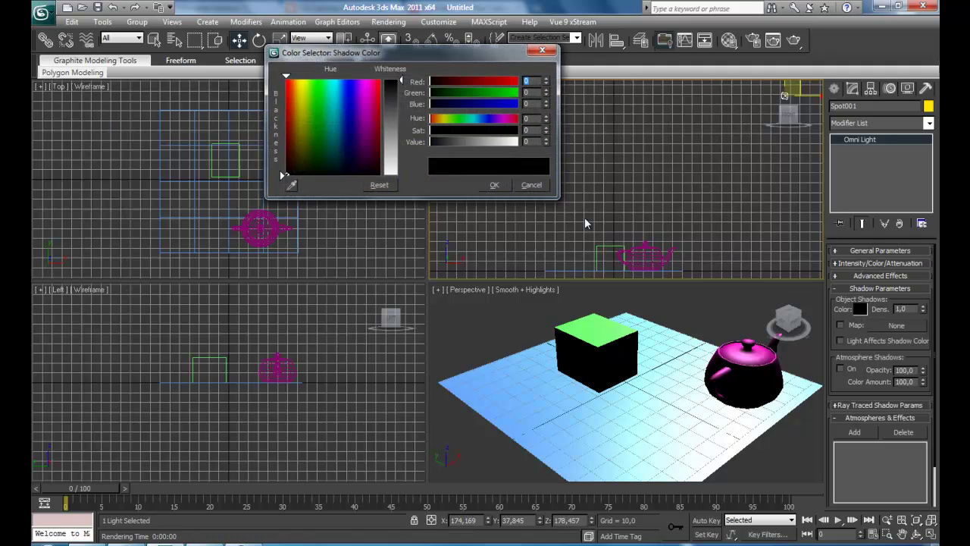
pyautogui.click(538, 187)
pyautogui.doubleClick(904, 309)
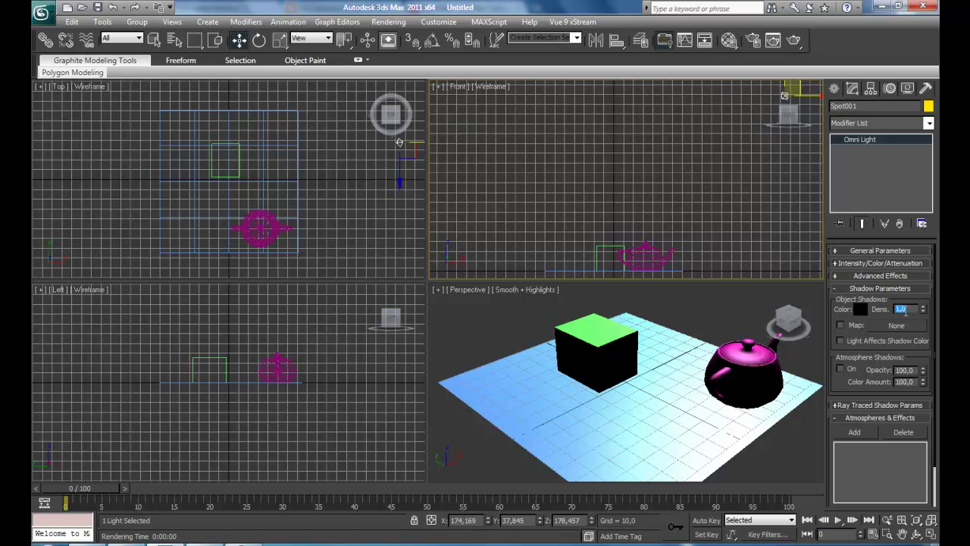
pyautogui.write('0,5')
pyautogui.press('Return')
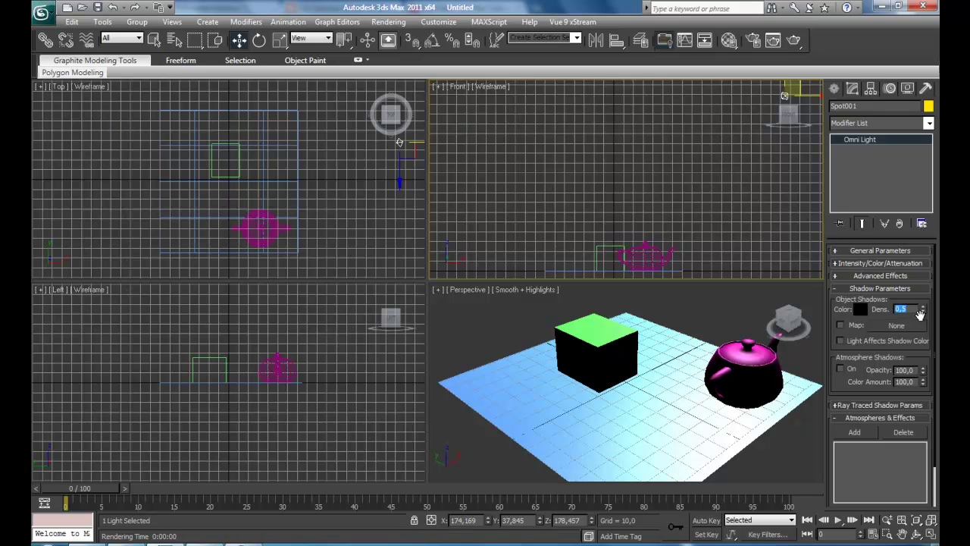
pyautogui.click(728, 310)
pyautogui.hotkey('shift', 'q')
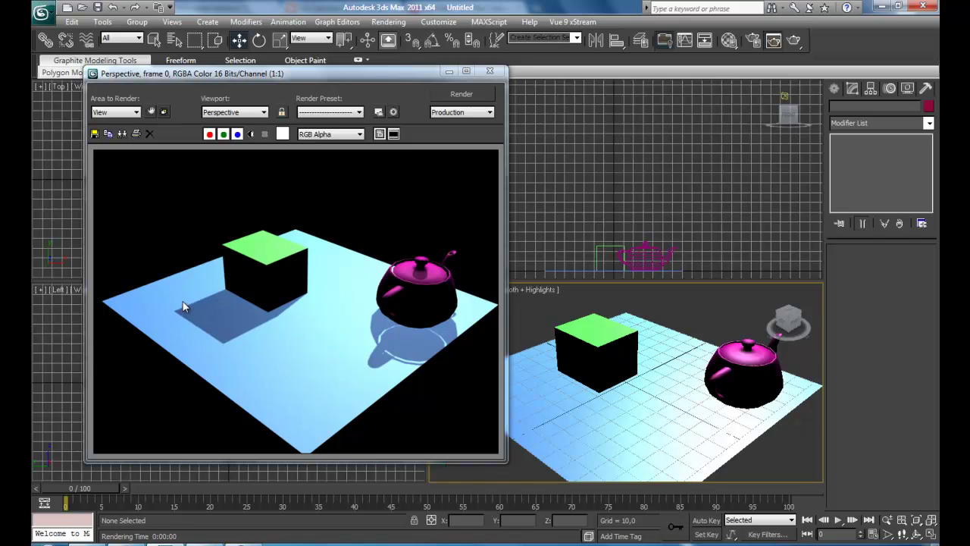
pyautogui.click(489, 71)
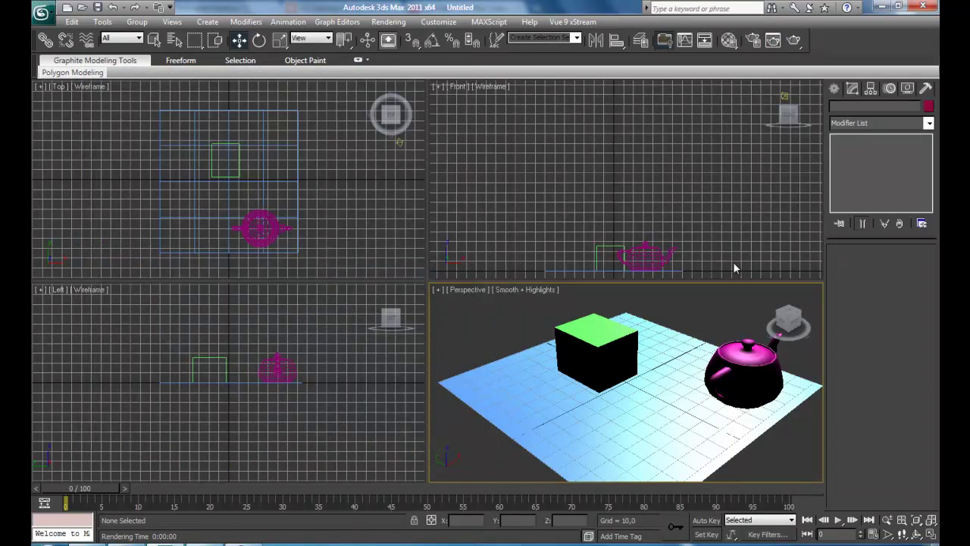
# Change the omni light's shadow Dens. to 2 and render the Perspective view
pyautogui.click(784, 95)
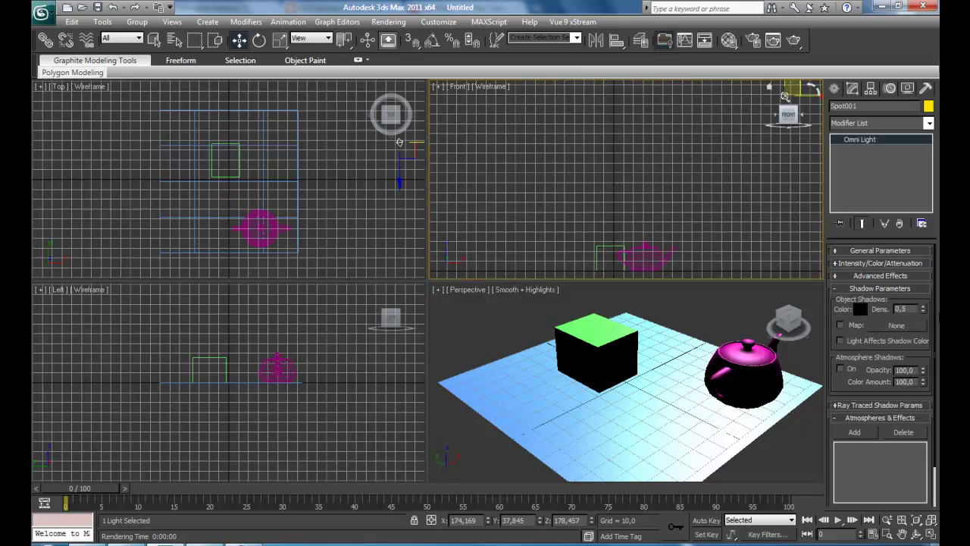
pyautogui.doubleClick(915, 309)
pyautogui.write('2')
pyautogui.press('Return')
pyautogui.click(650, 318)
pyautogui.hotkey('shift', 'q')
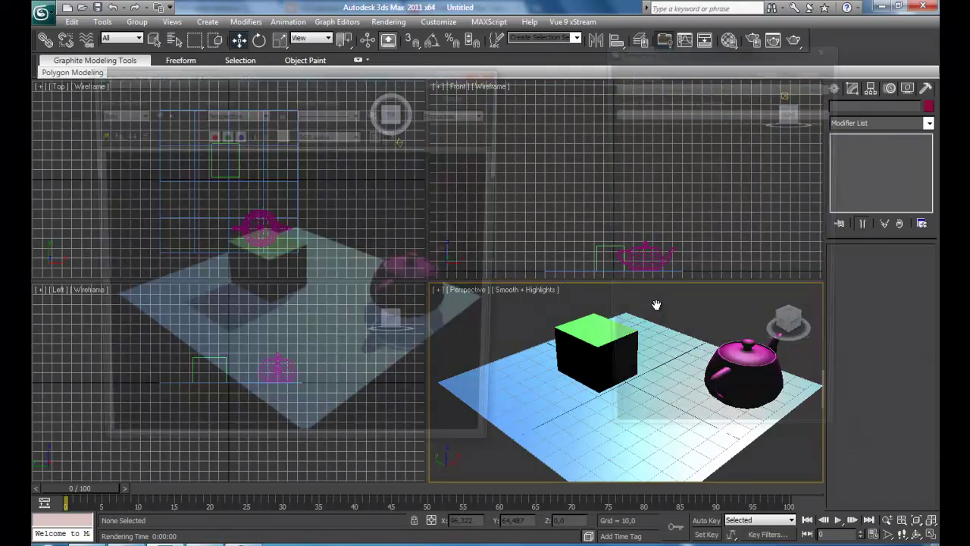